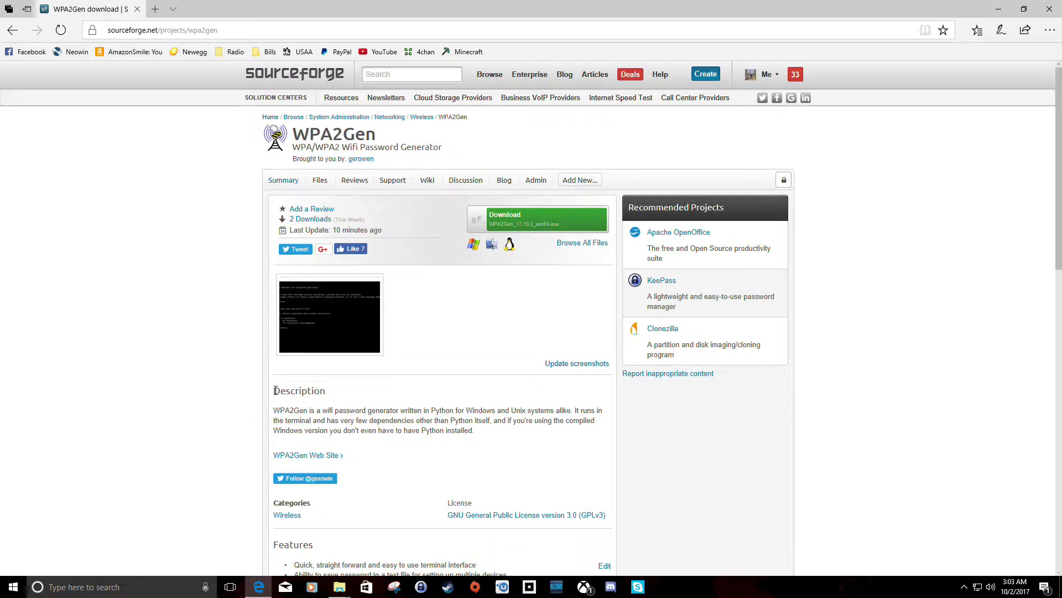
Open the 17.10.2 release folder with its two downloads, then switch to the local source folder window
{"action": "left_click_drag", "start_coordinate": [275, 391], "coordinate": [486, 432]}
{"action": "left_click", "coordinate": [485, 433]}
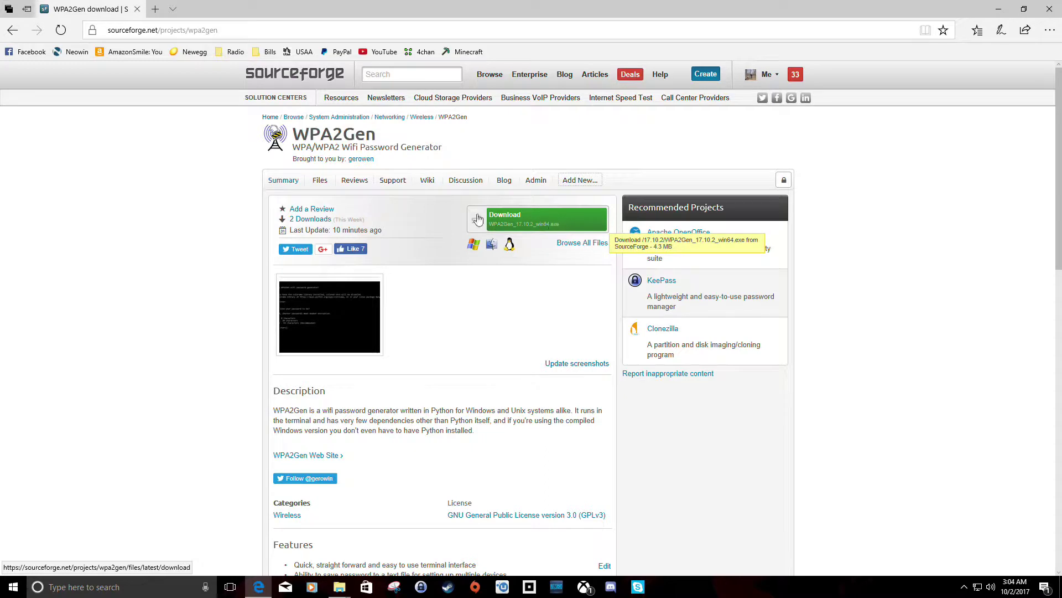
{"action": "left_click", "coordinate": [320, 184]}
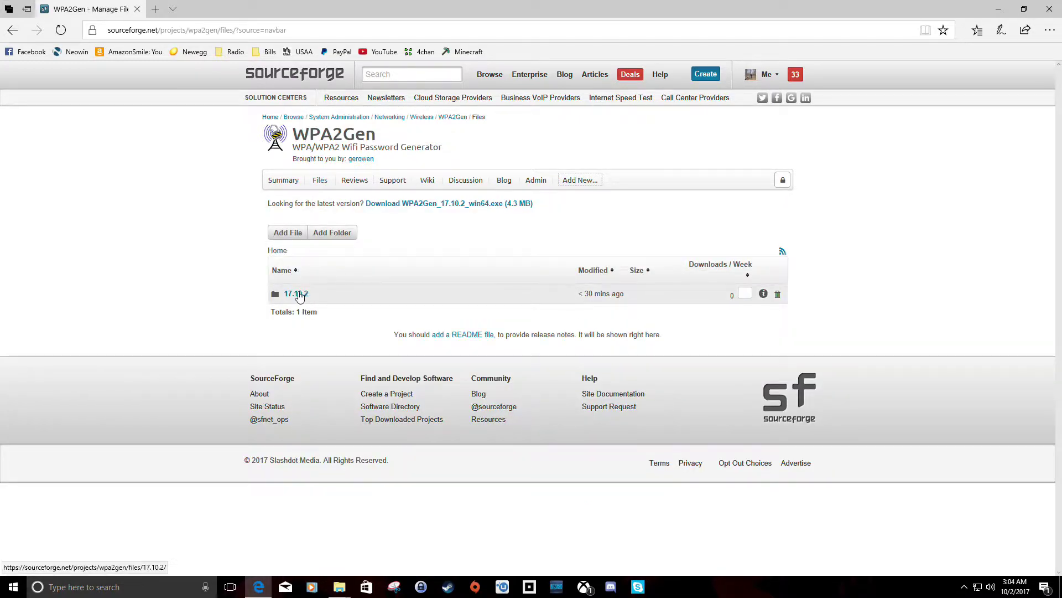
{"action": "left_click", "coordinate": [298, 294]}
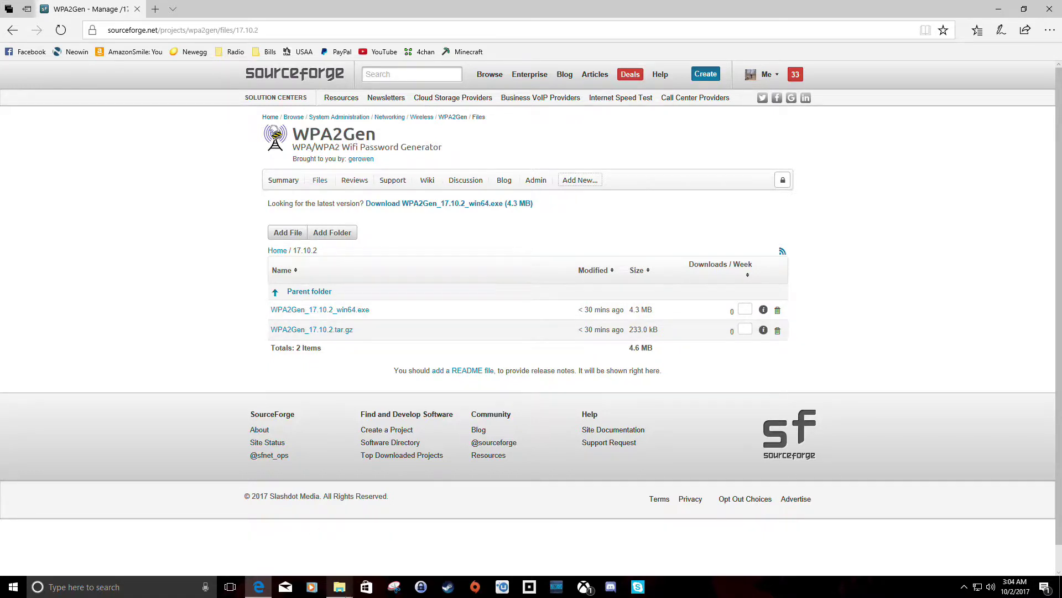
{"action": "mouse_move", "coordinate": [339, 587]}
{"action": "left_click", "coordinate": [328, 542]}
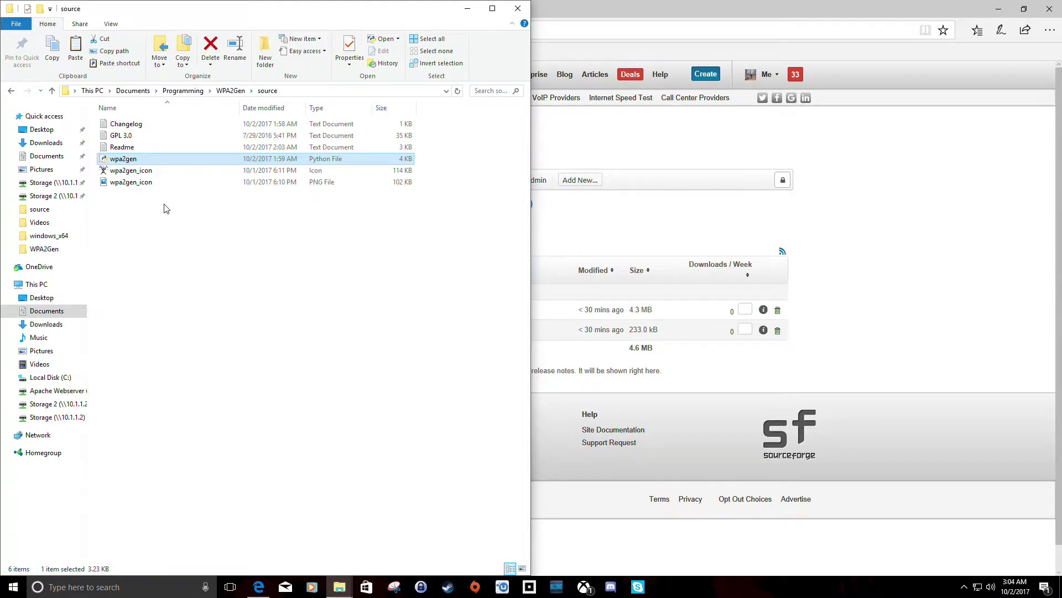
{"action": "left_click_drag", "start_coordinate": [163, 209], "coordinate": [133, 195]}
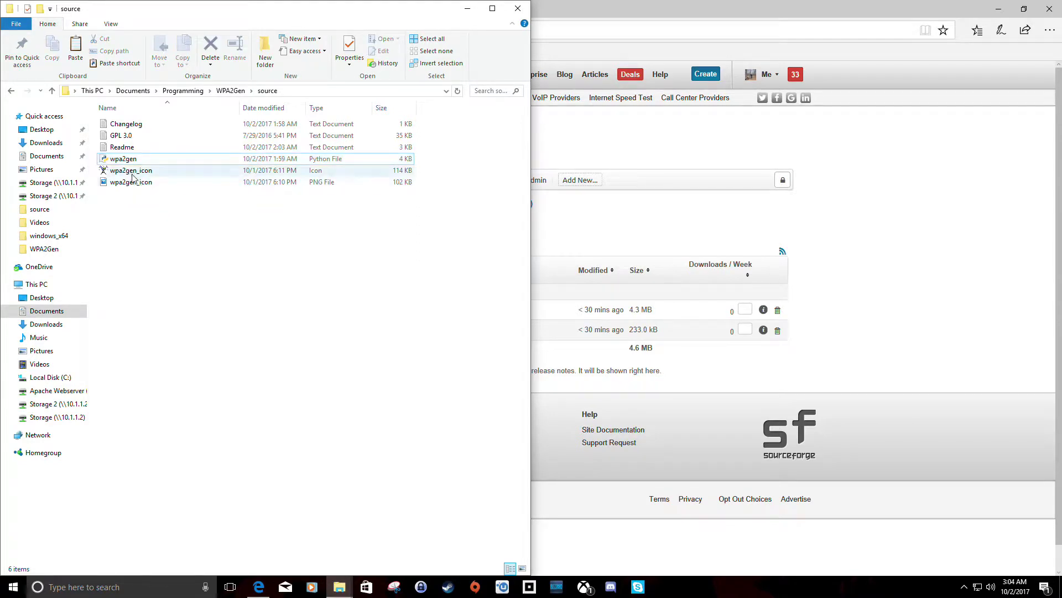
{"action": "left_click", "coordinate": [131, 135]}
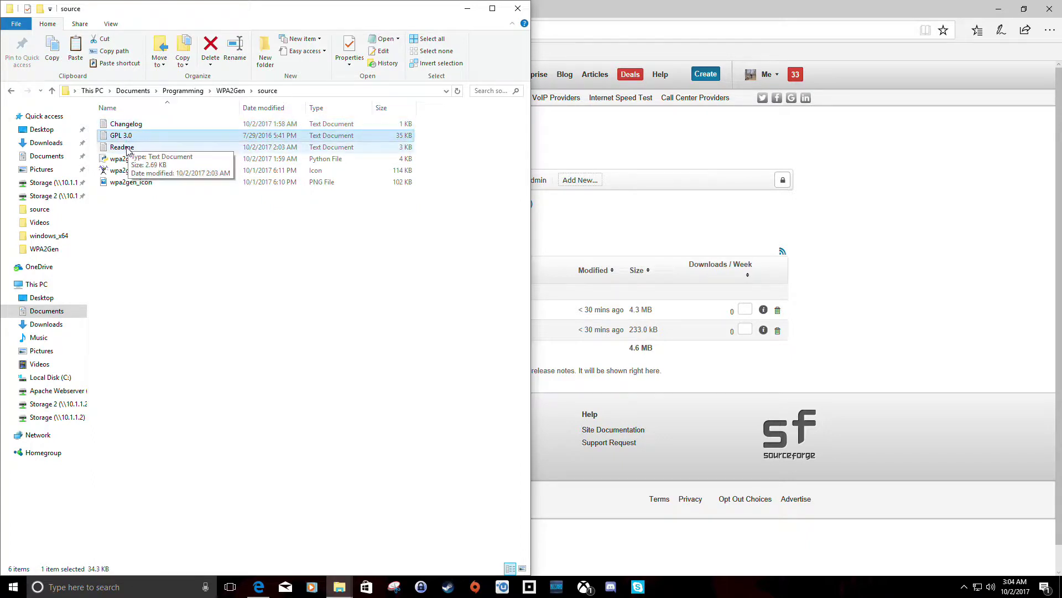
{"action": "left_click", "coordinate": [137, 172]}
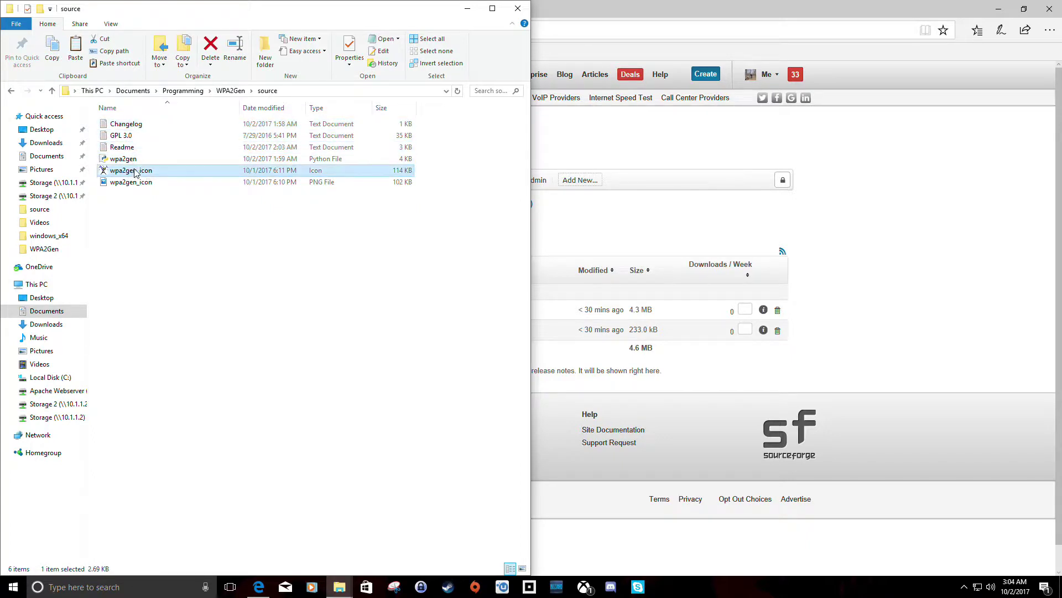
{"action": "left_click", "coordinate": [141, 182]}
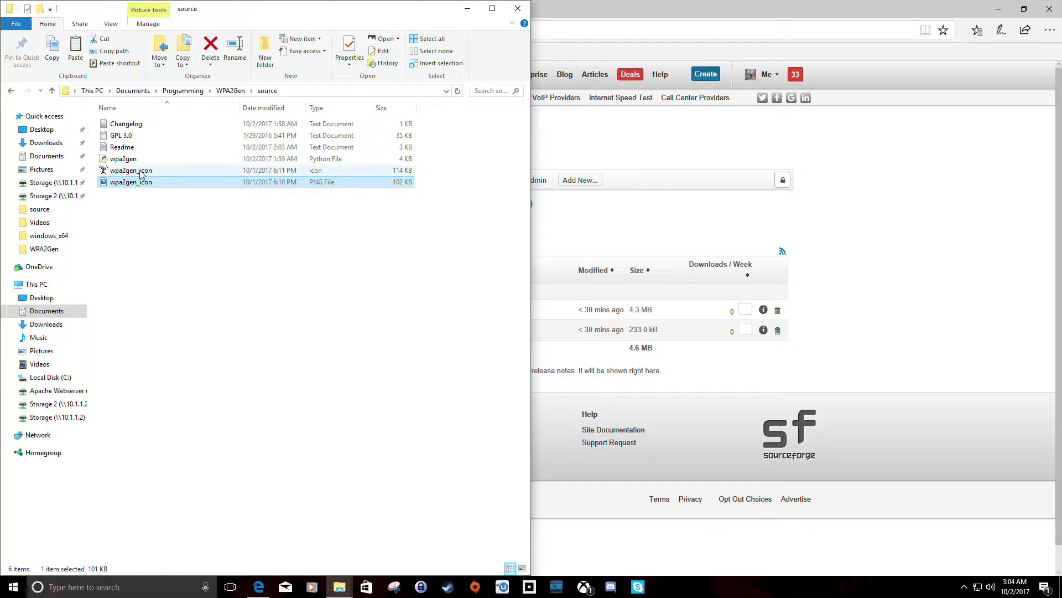
{"action": "left_click", "coordinate": [140, 172]}
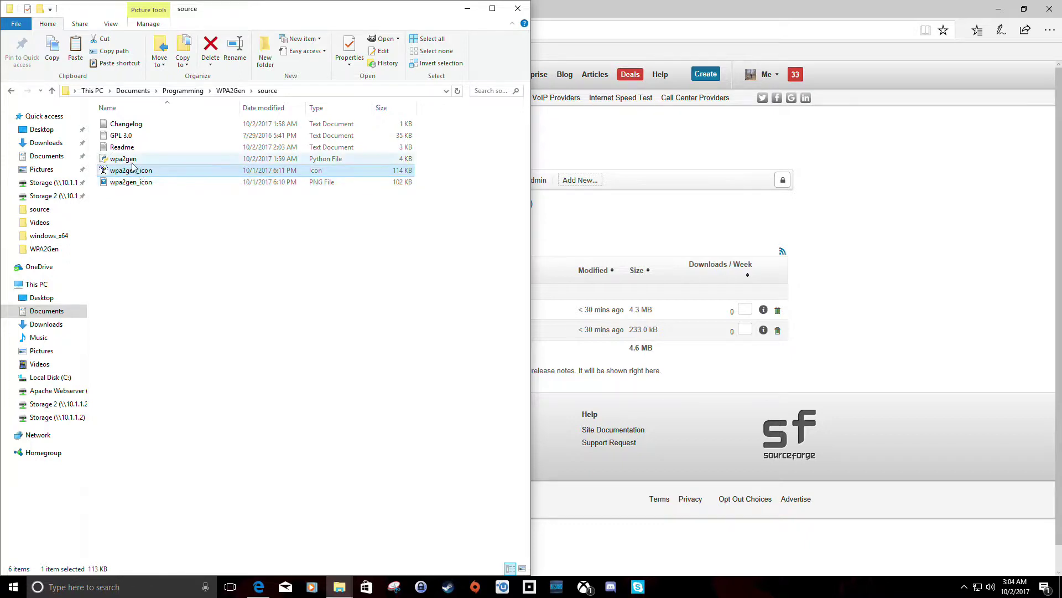
{"action": "left_click", "coordinate": [130, 160]}
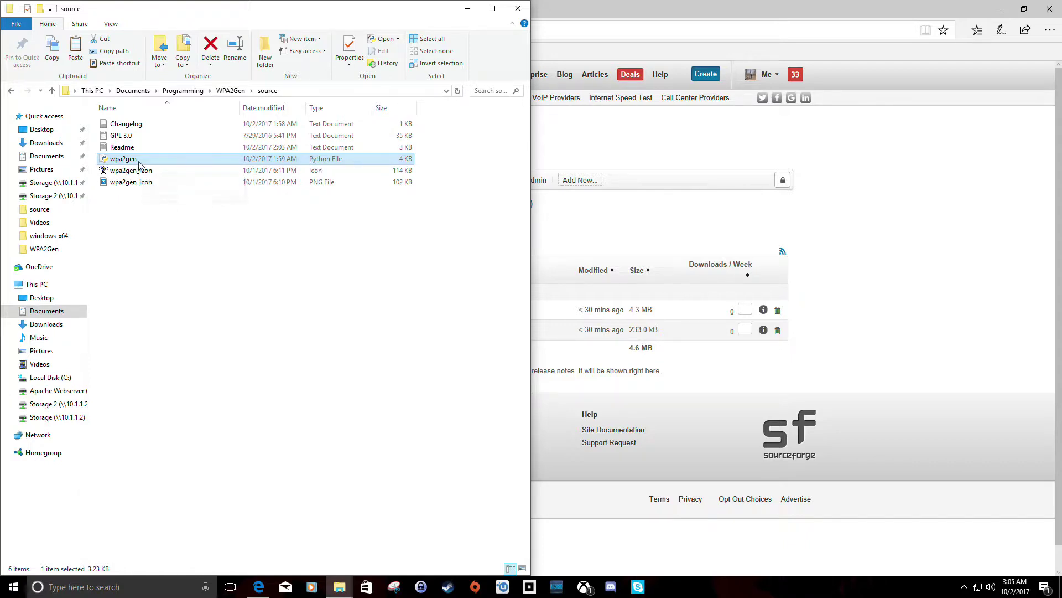
{"action": "mouse_move", "coordinate": [140, 166]}
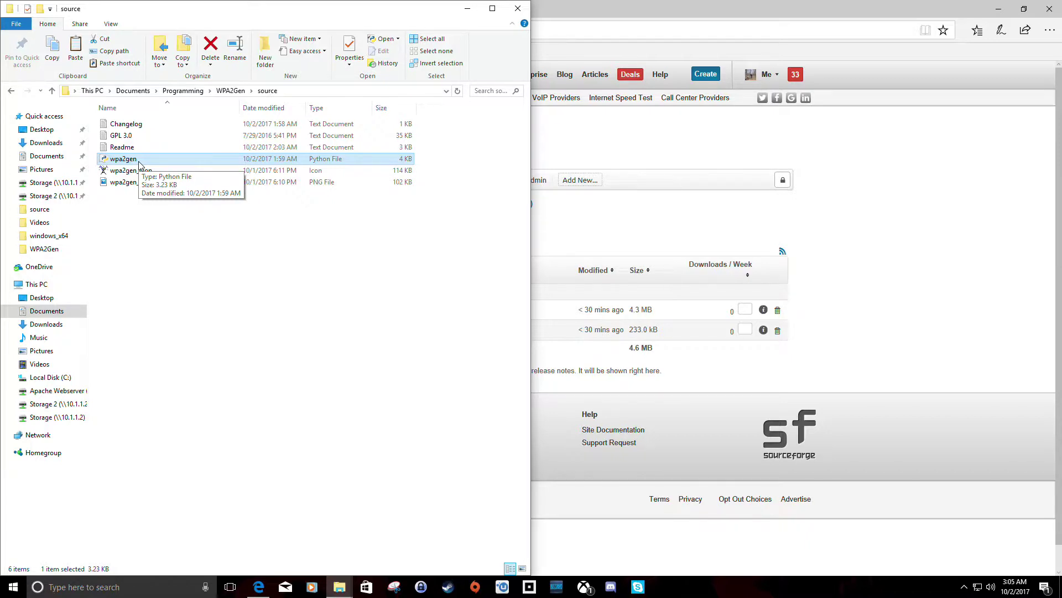
{"action": "double_click", "coordinate": [139, 160]}
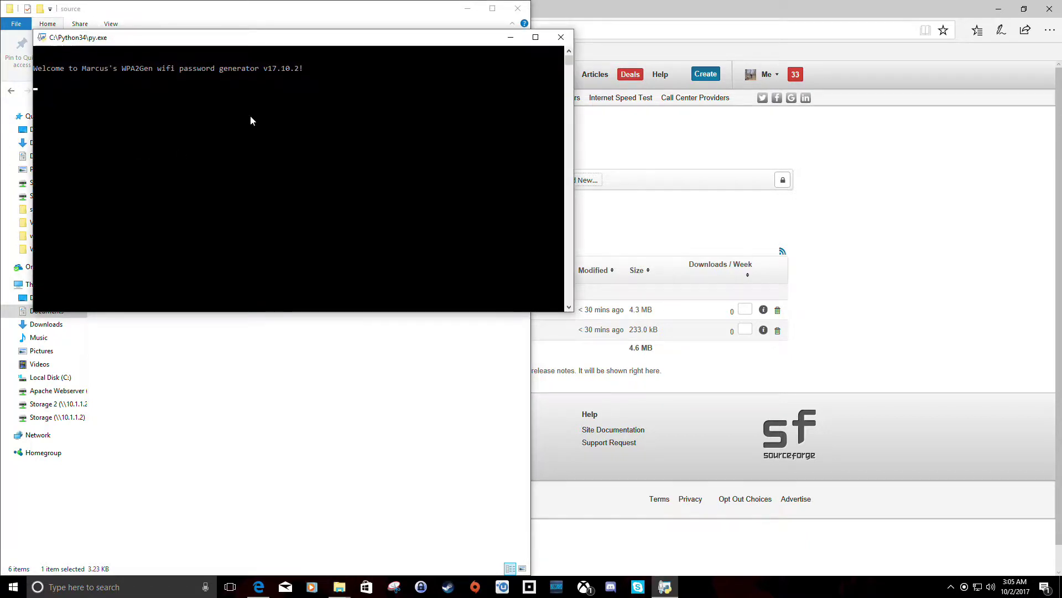
{"action": "left_click_drag", "start_coordinate": [299, 49], "coordinate": [457, 81]}
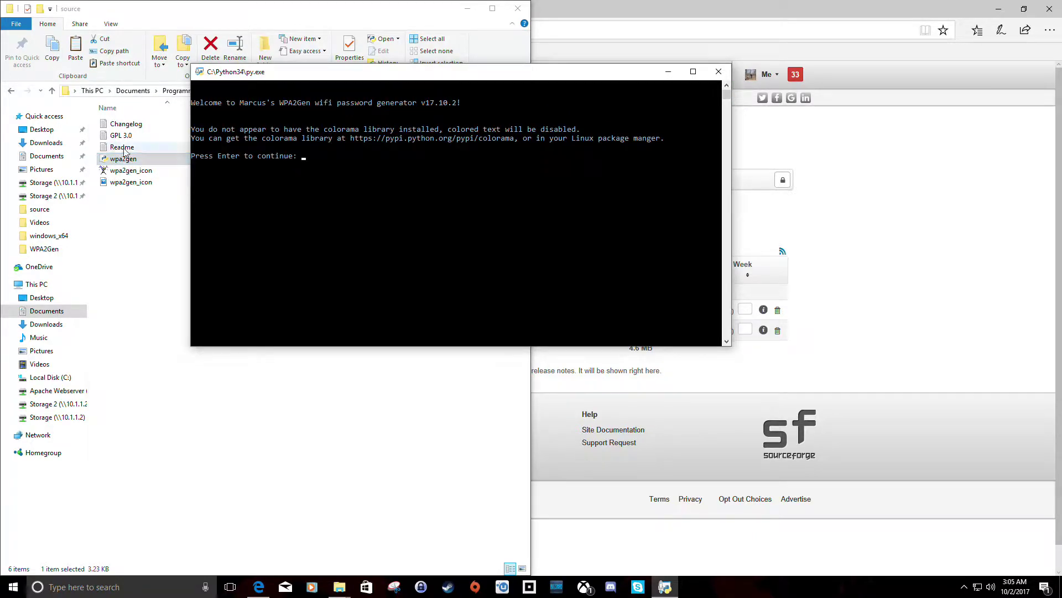
{"action": "left_click", "coordinate": [718, 72]}
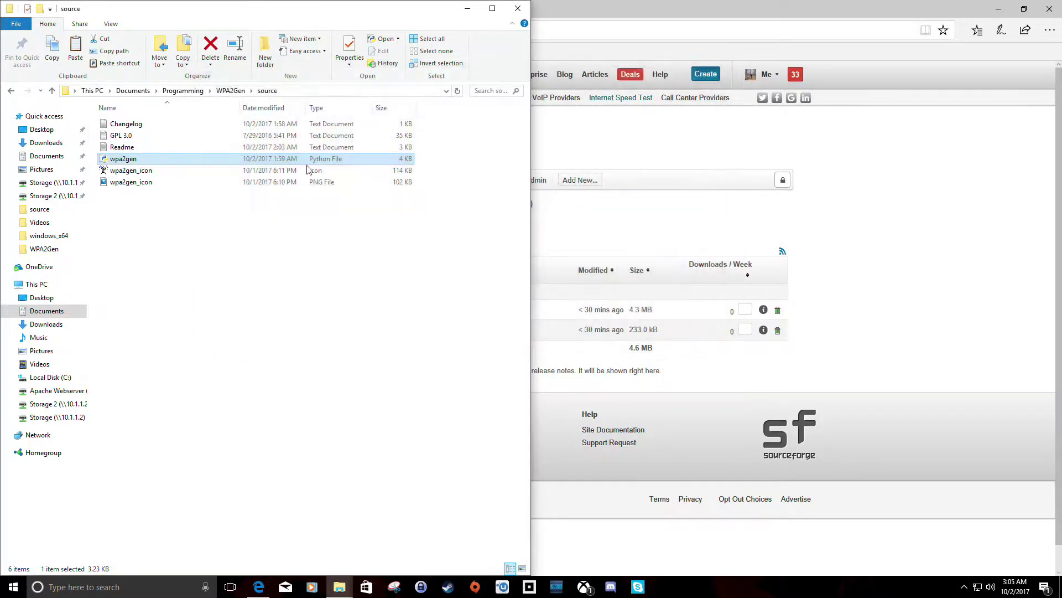
{"action": "right_click", "coordinate": [146, 164]}
{"action": "left_click", "coordinate": [197, 232]}
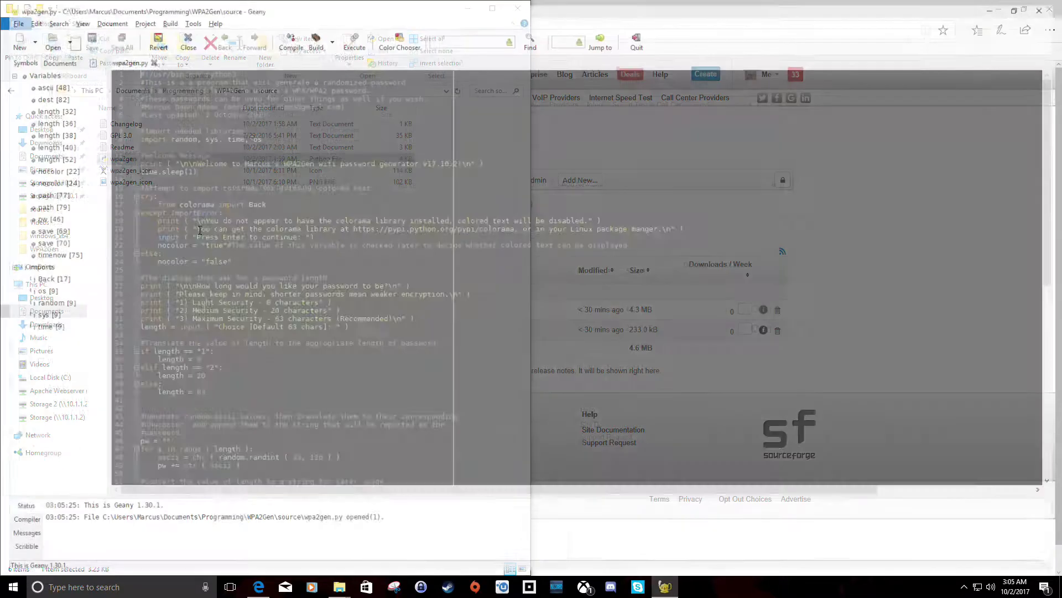
{"action": "scroll", "coordinate": [225, 220], "scroll_direction": "down", "scroll_amount": 11}
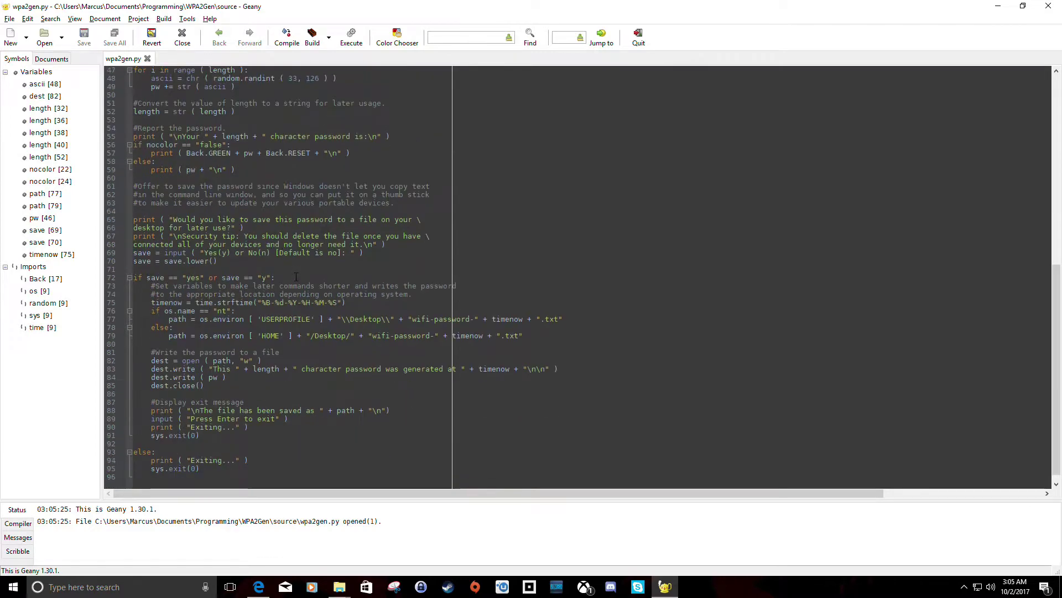
{"action": "scroll", "coordinate": [308, 323], "scroll_direction": "up", "scroll_amount": 11}
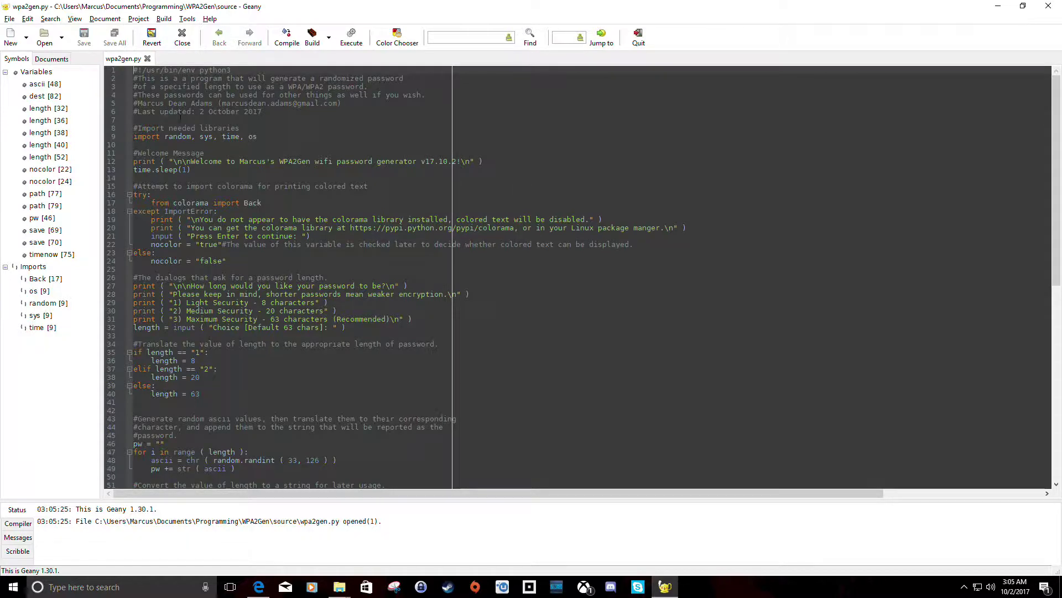
{"action": "scroll", "coordinate": [178, 118], "scroll_direction": "down", "scroll_amount": 15}
{"action": "scroll", "coordinate": [270, 255], "scroll_direction": "up", "scroll_amount": 15}
{"action": "scroll", "coordinate": [148, 127], "scroll_direction": "down", "scroll_amount": 15}
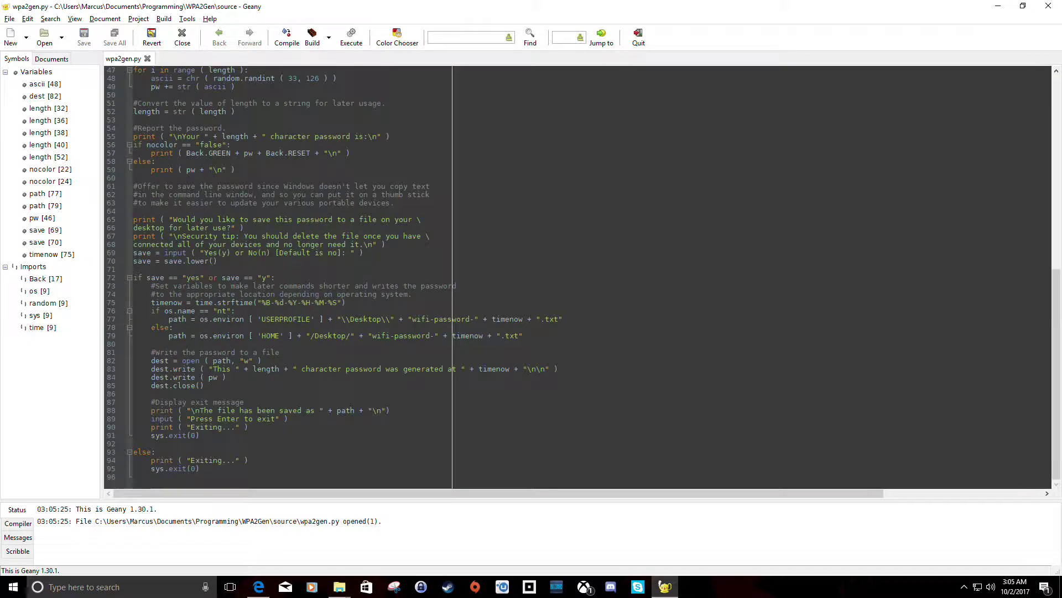
Close the code editor, return to the SourceForge files page, and open the Start menu
{"action": "left_click", "coordinate": [1048, 6]}
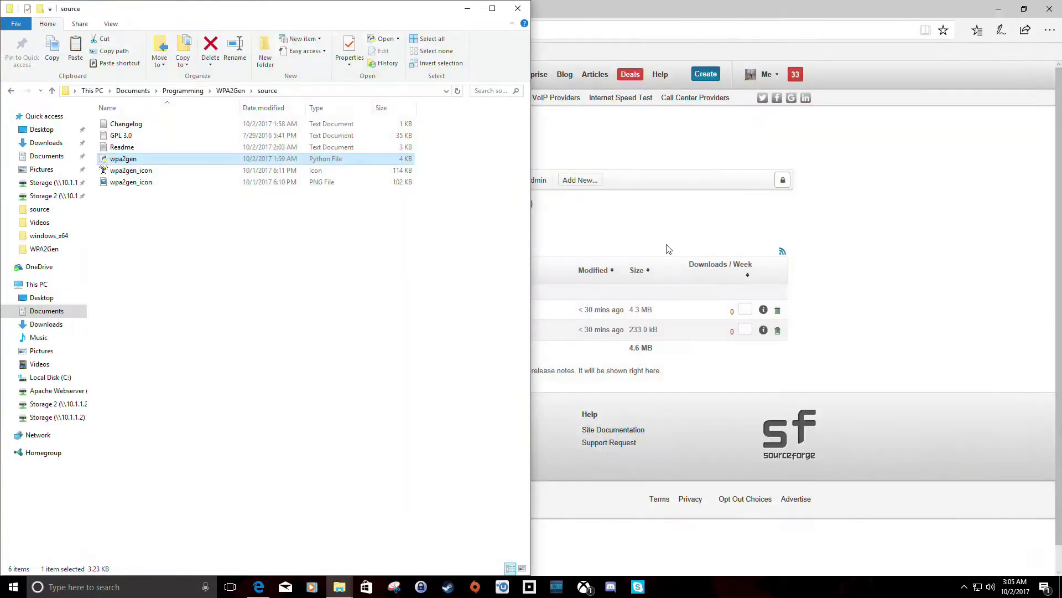
{"action": "mouse_move", "coordinate": [339, 587]}
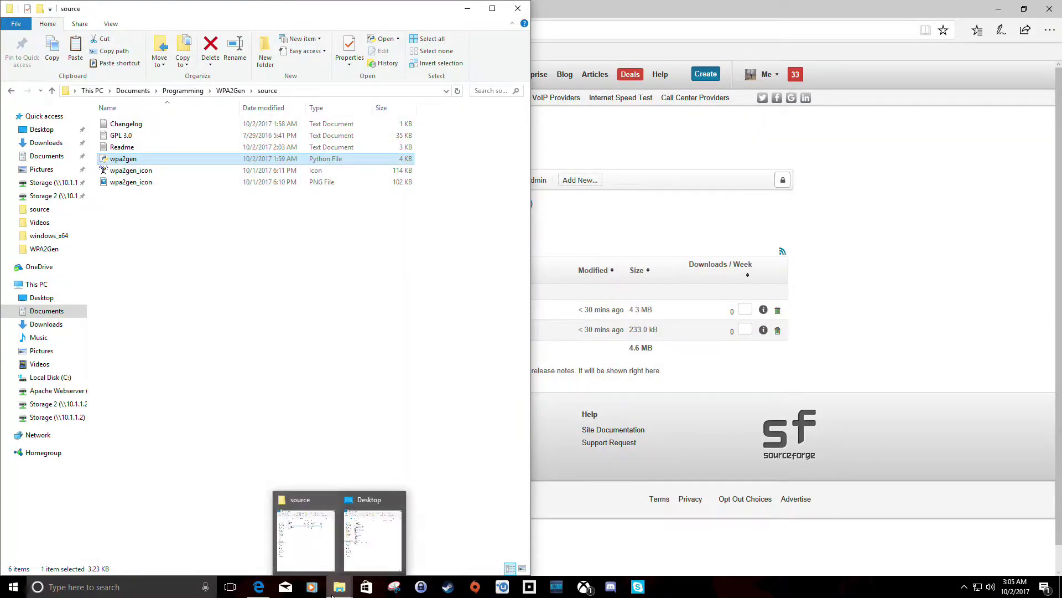
{"action": "left_click", "coordinate": [647, 11]}
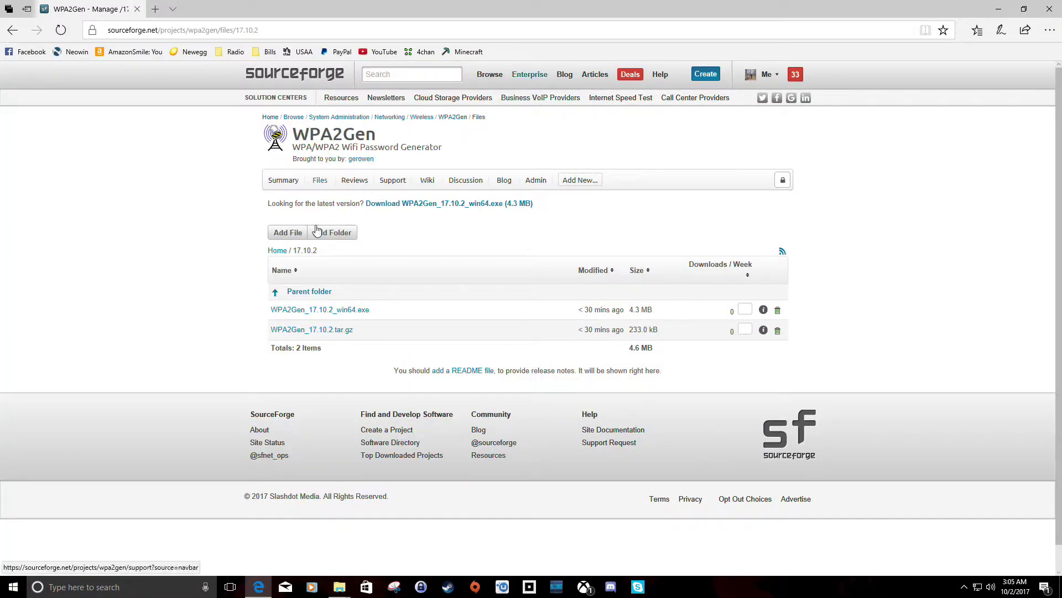
{"action": "left_click", "coordinate": [13, 586]}
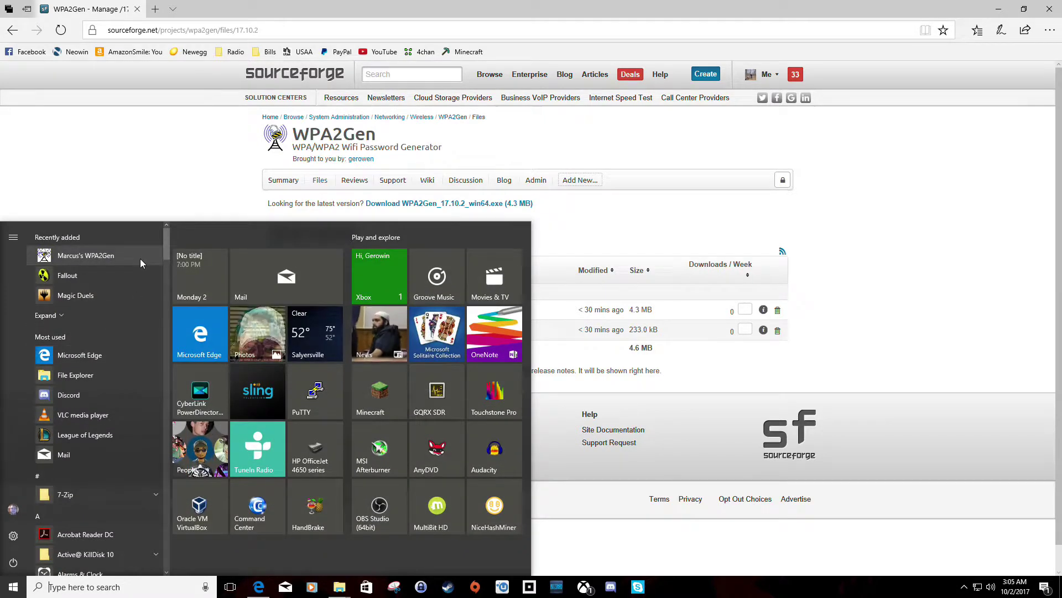
Launch the installed WPA2Gen app and continue past the colorama notice
{"action": "left_click", "coordinate": [98, 257]}
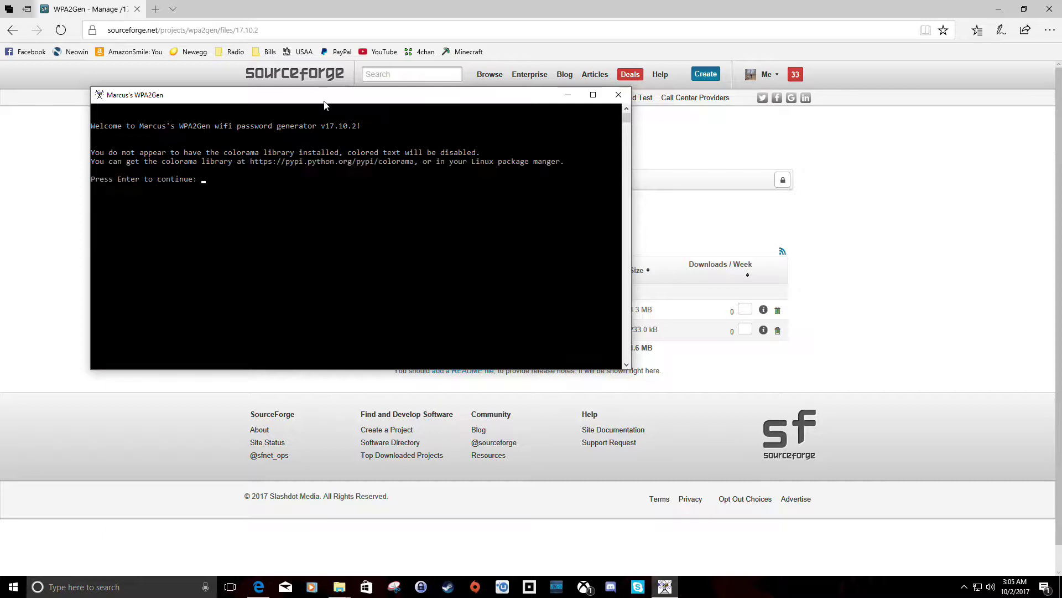
{"action": "left_click_drag", "start_coordinate": [324, 101], "coordinate": [364, 105]}
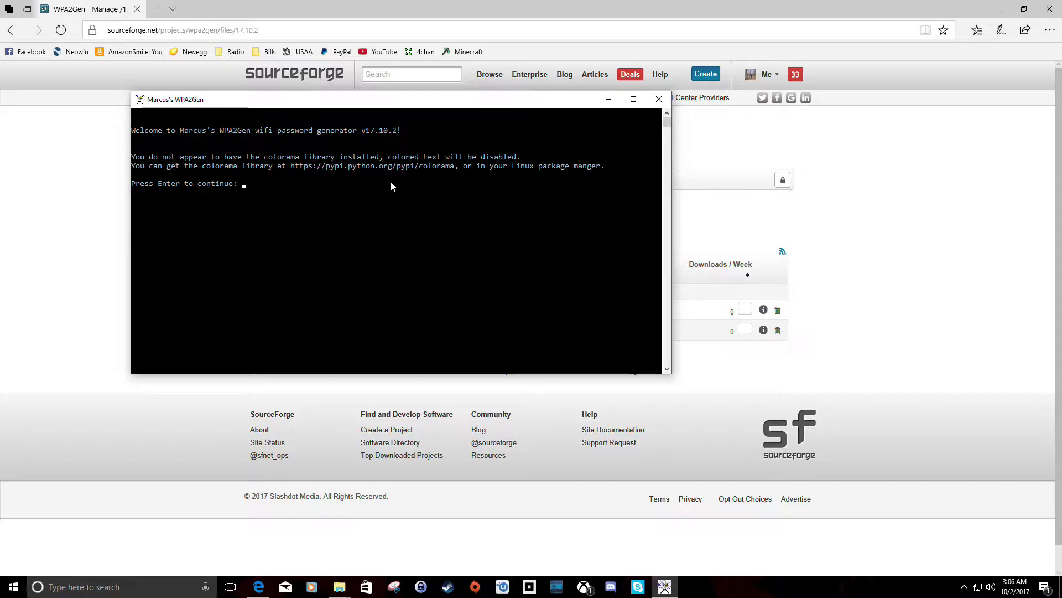
{"action": "key", "text": "Return"}
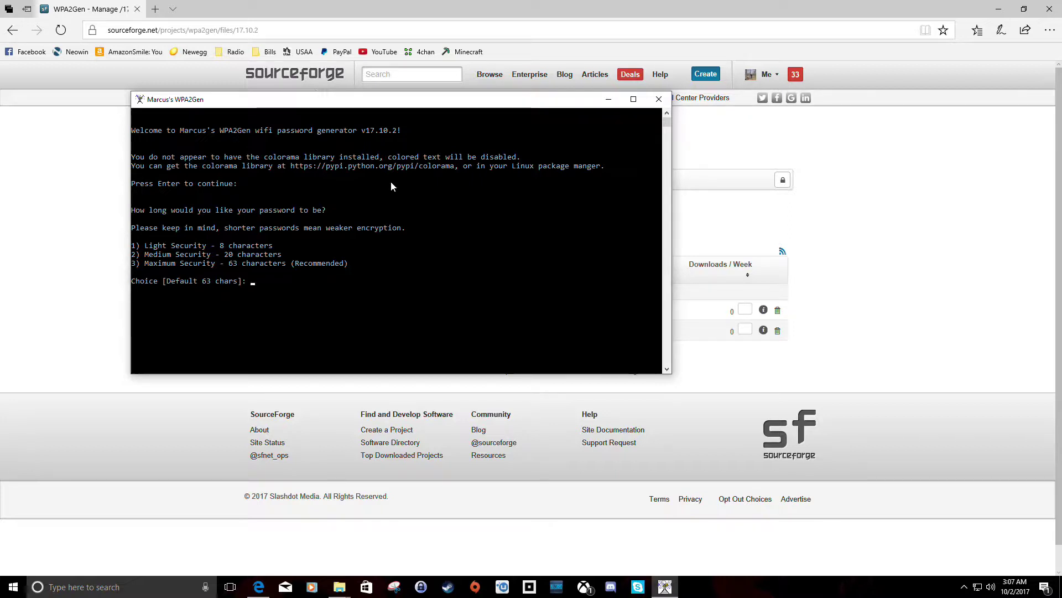
Choose option 2 for a 20-character password length
{"action": "type", "text": "1"}
{"action": "key", "text": "BackSpace"}
{"action": "type", "text": "2"}
{"action": "key", "text": "Return"}
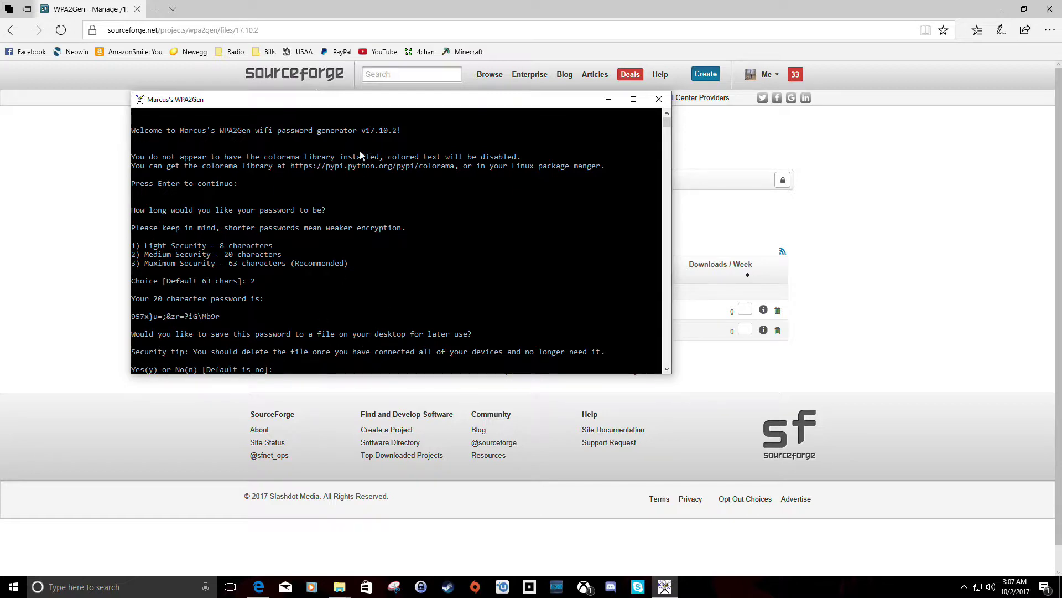
Answer y to save the generated password to a desktop text file
{"action": "left_click_drag", "start_coordinate": [382, 105], "coordinate": [379, 60]}
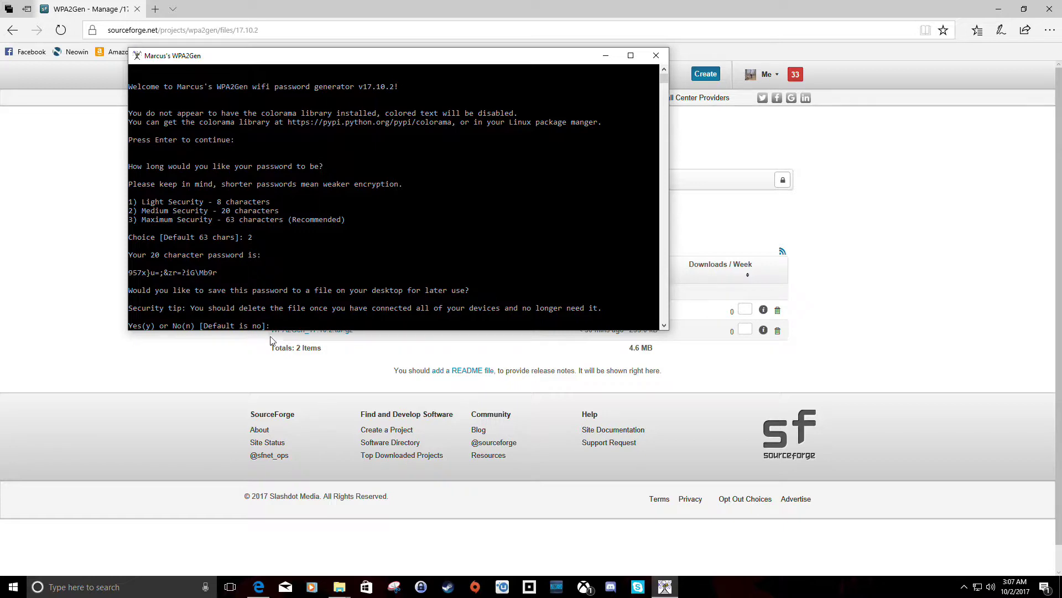
{"action": "type", "text": "y"}
{"action": "key", "text": "Return"}
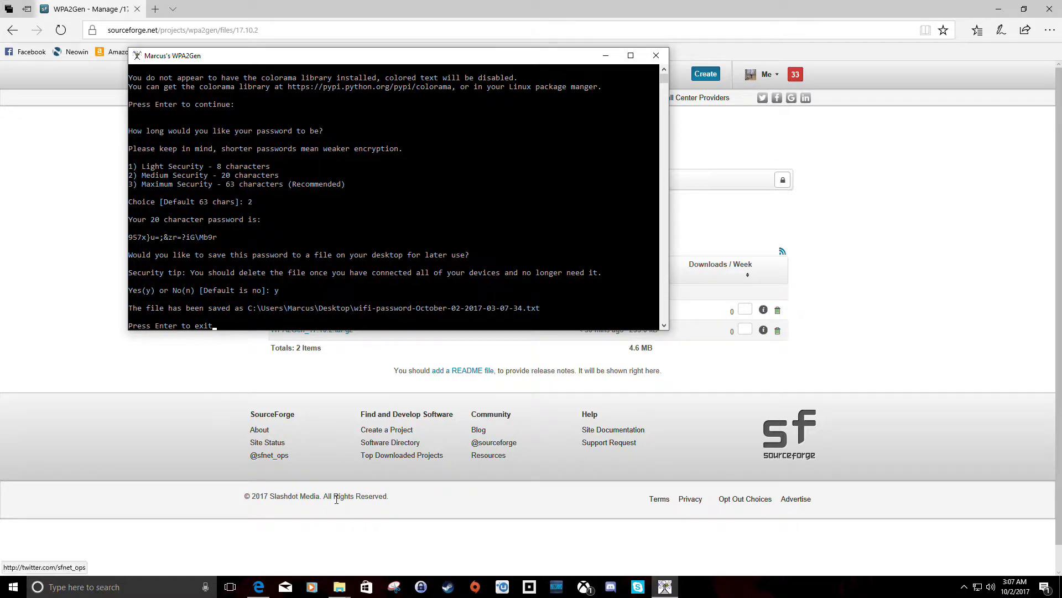
Open the wifi-password file in Notepad, copy the password line, and close Notepad
{"action": "left_click", "coordinate": [339, 589]}
{"action": "left_click", "coordinate": [371, 537]}
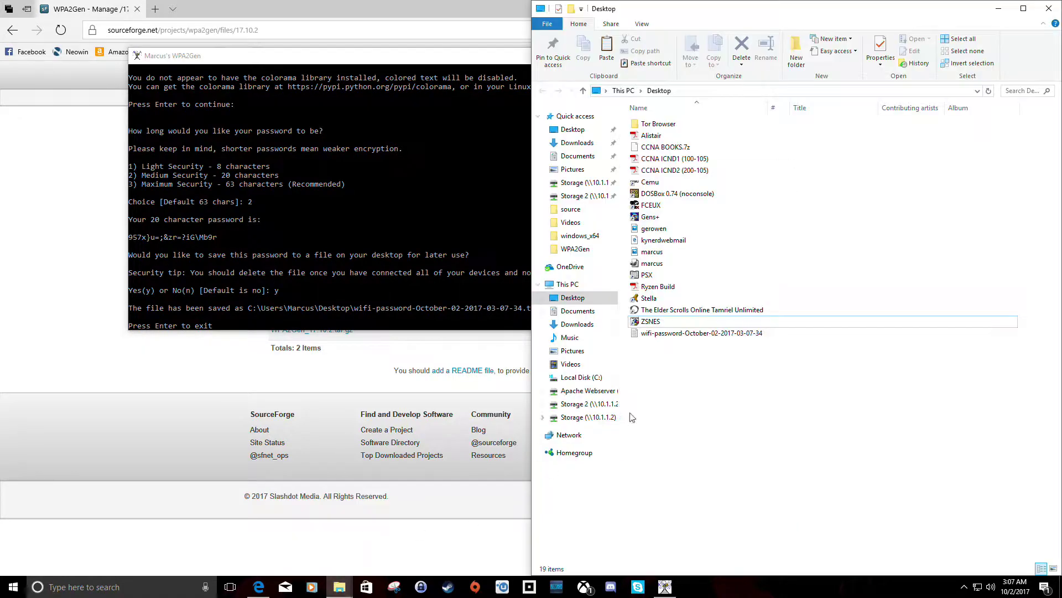
{"action": "double_click", "coordinate": [681, 335]}
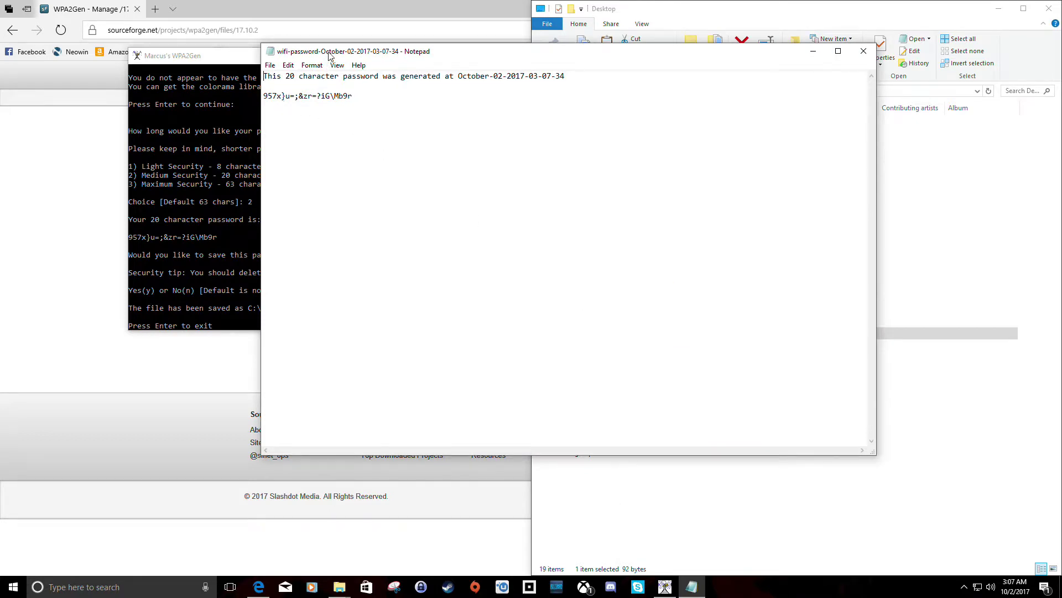
{"action": "left_click_drag", "start_coordinate": [331, 56], "coordinate": [293, 195]}
{"action": "left_click_drag", "start_coordinate": [319, 236], "coordinate": [229, 241]}
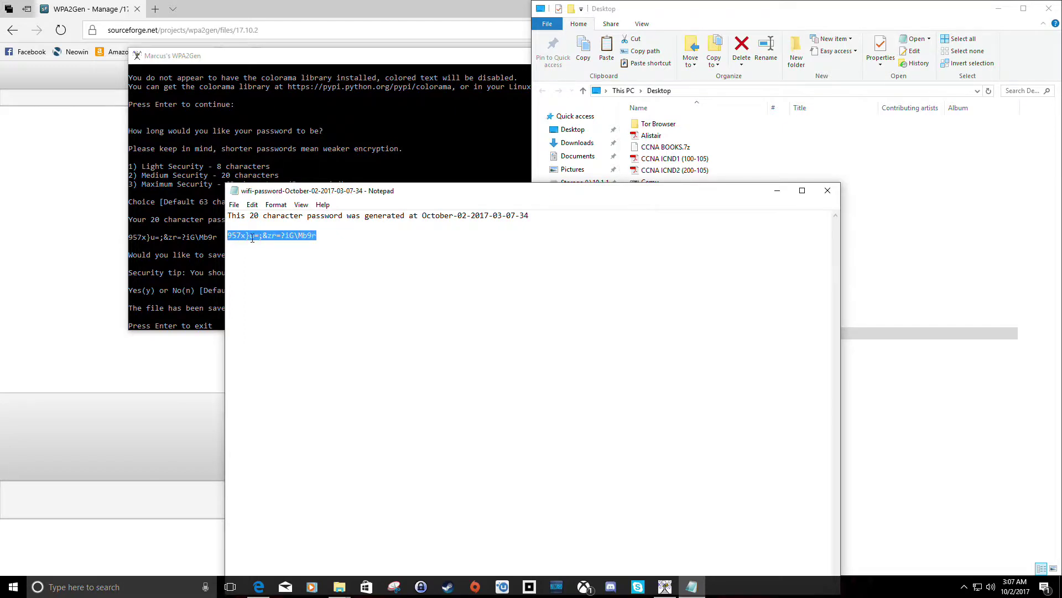
{"action": "right_click", "coordinate": [252, 238]}
{"action": "left_click", "coordinate": [298, 271]}
{"action": "left_click", "coordinate": [337, 245]}
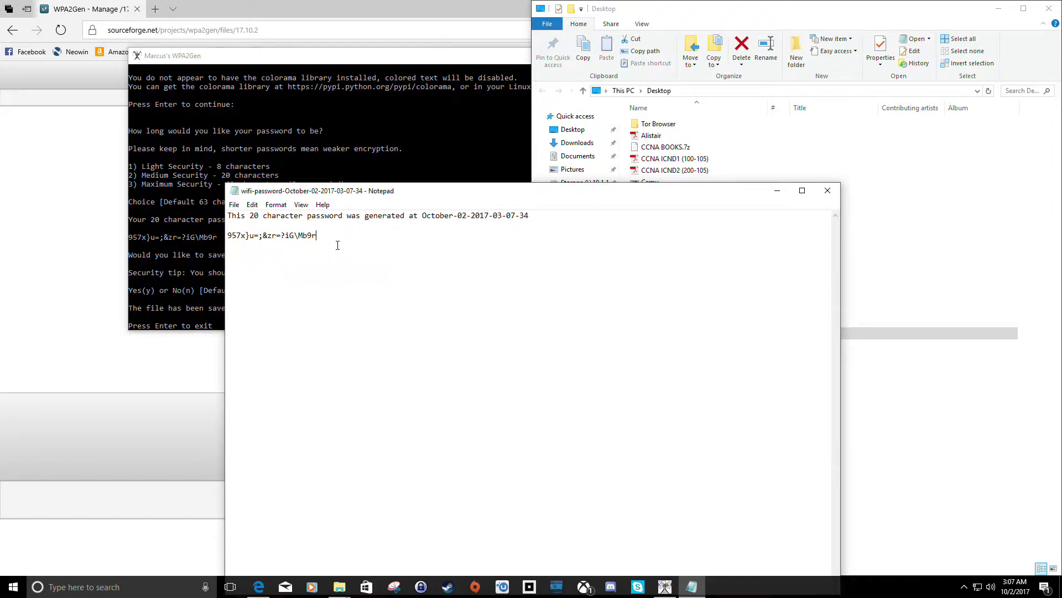
{"action": "left_click", "coordinate": [827, 190]}
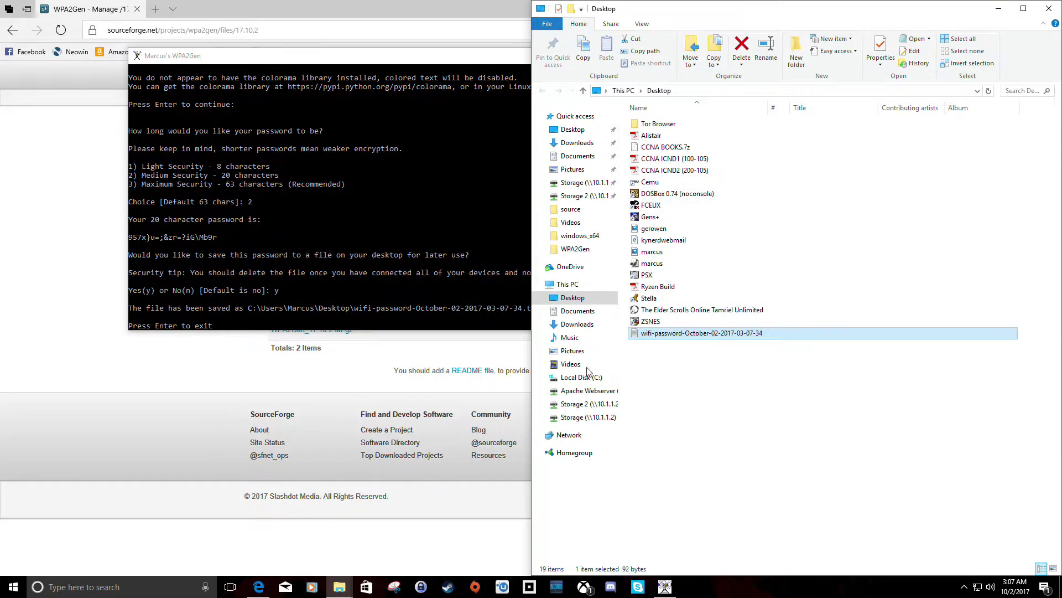
Exit the WPA2Gen console and delete the wifi-password file from the Desktop
{"action": "left_click", "coordinate": [429, 328]}
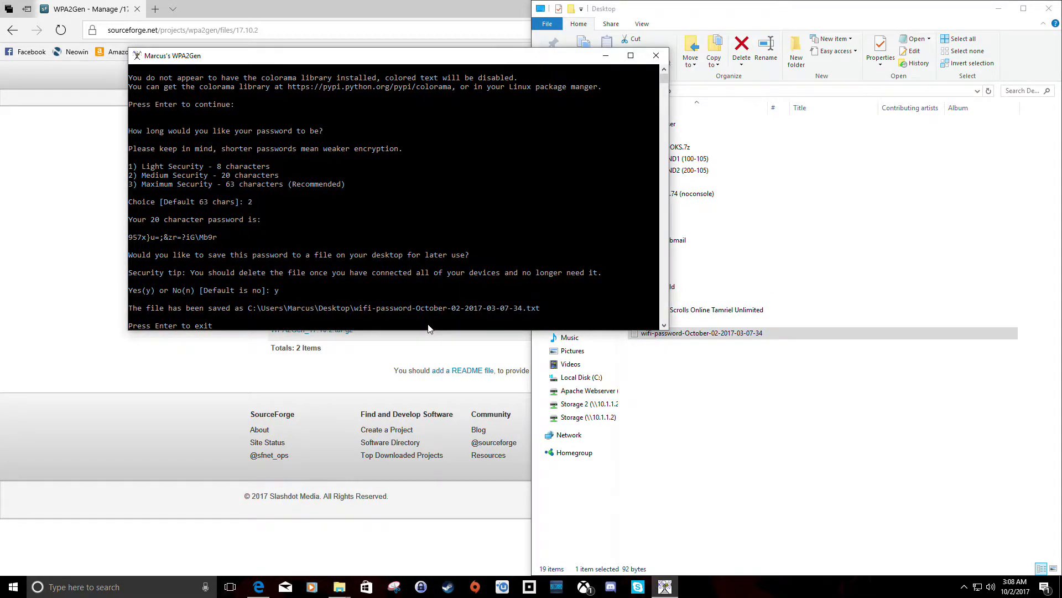
{"action": "key", "text": "Return"}
{"action": "right_click", "coordinate": [656, 332]}
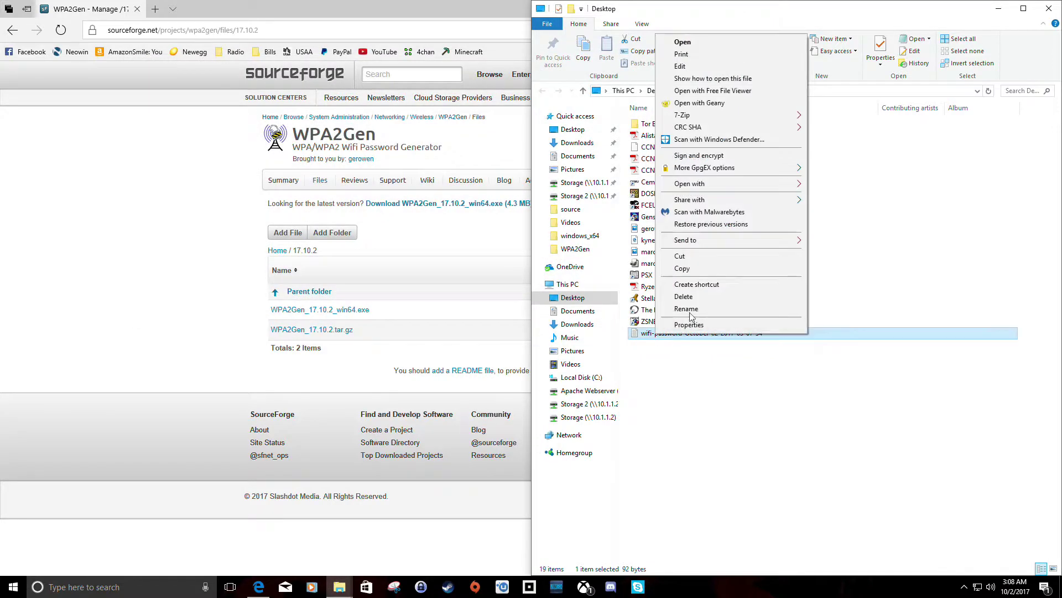
{"action": "left_click", "coordinate": [696, 297]}
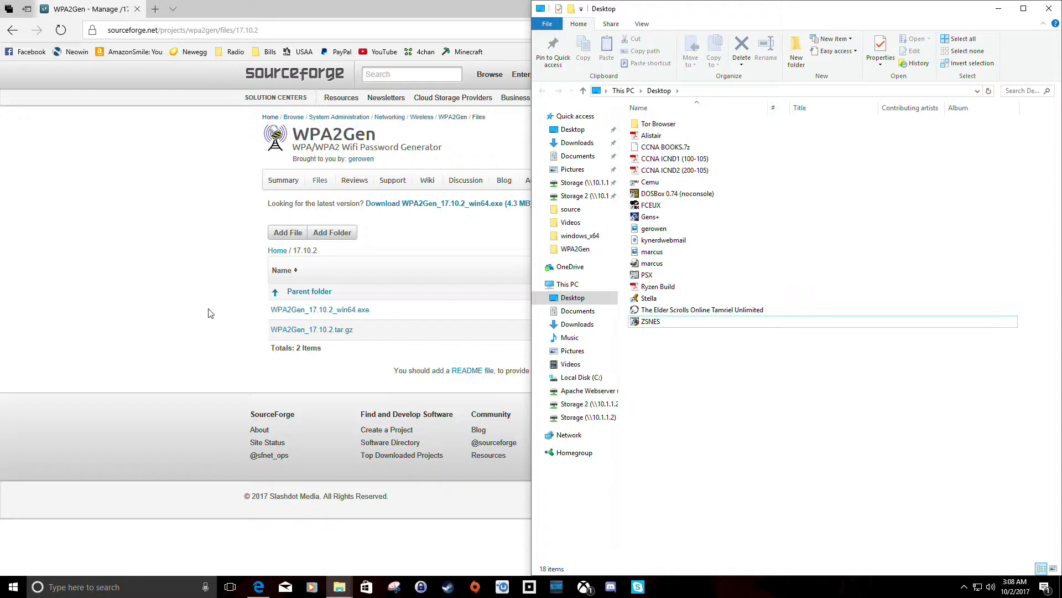
Go to C:\Program Files, open the WPA2Gen folder, and select the wpa2gen Python script
{"action": "left_click_drag", "start_coordinate": [681, 17], "coordinate": [502, 53]}
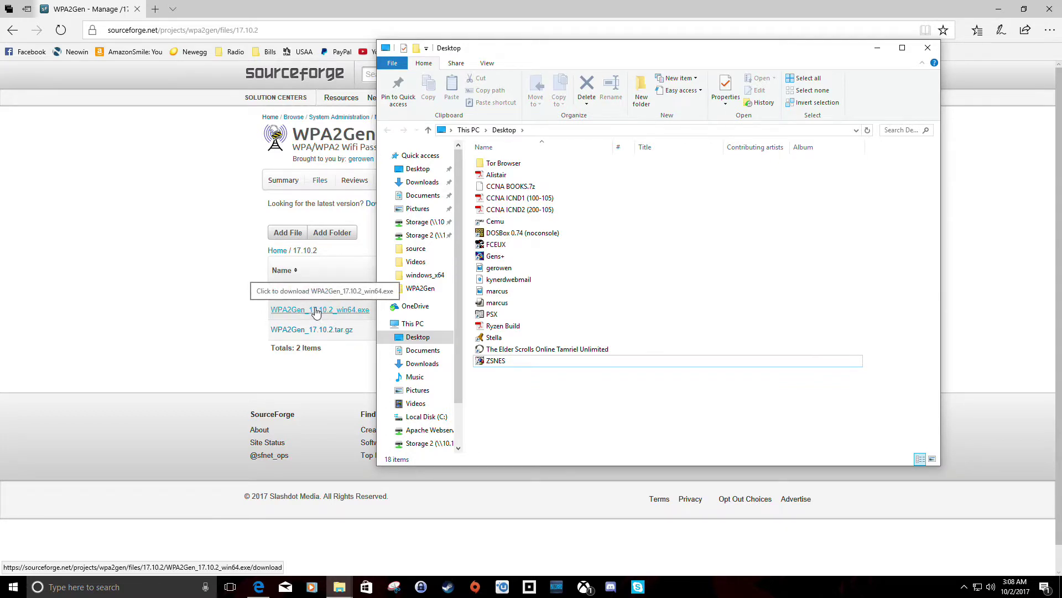
{"action": "left_click", "coordinate": [541, 130]}
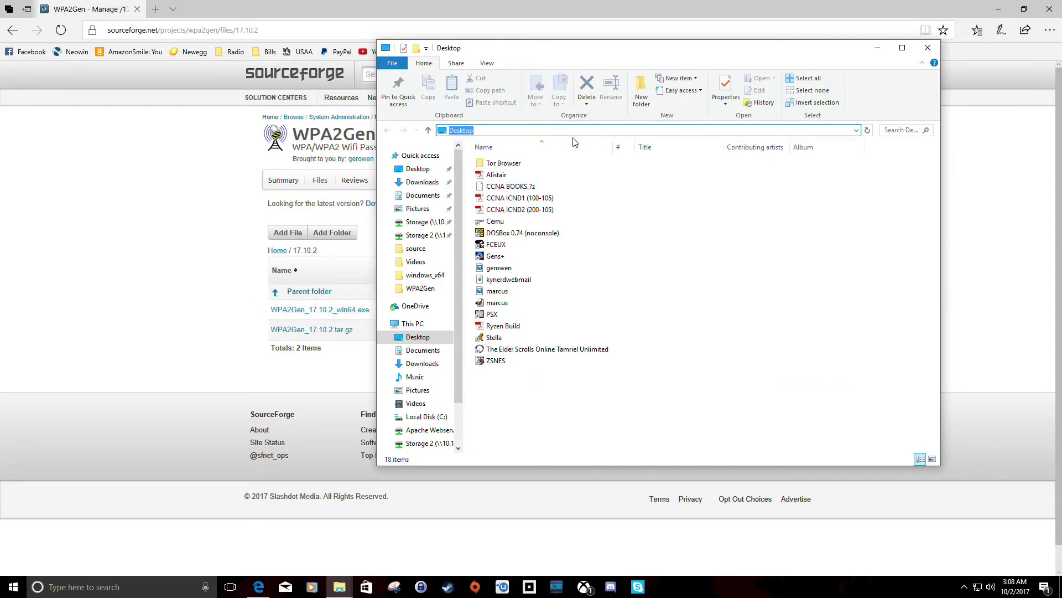
{"action": "type", "text": "C:\\P"}
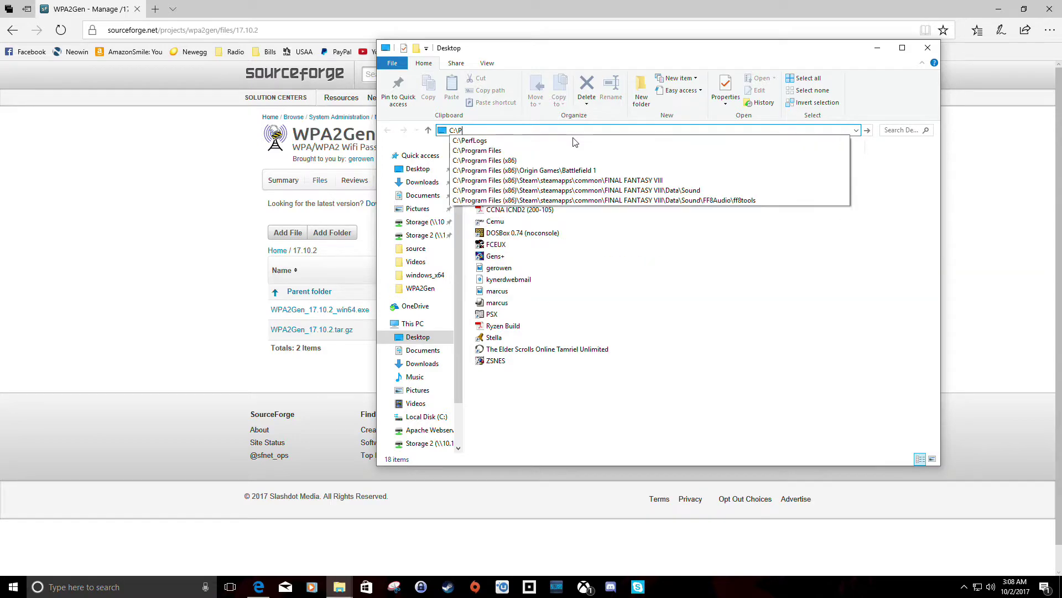
{"action": "type", "text": "rogam F"}
{"action": "left_click", "coordinate": [477, 141]}
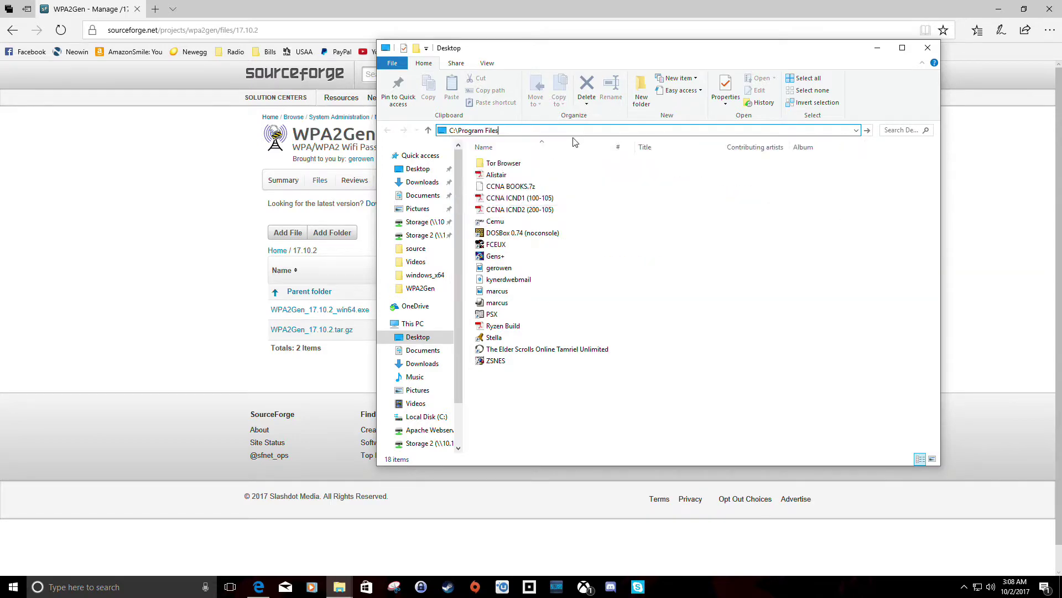
{"action": "scroll", "coordinate": [603, 230], "scroll_direction": "down", "scroll_amount": 5}
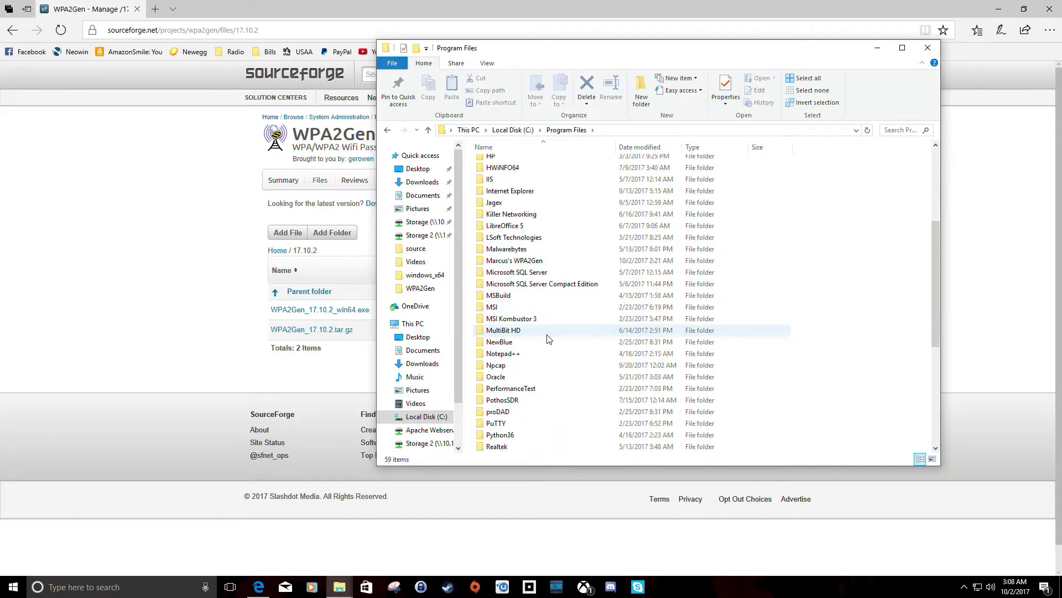
{"action": "double_click", "coordinate": [524, 261]}
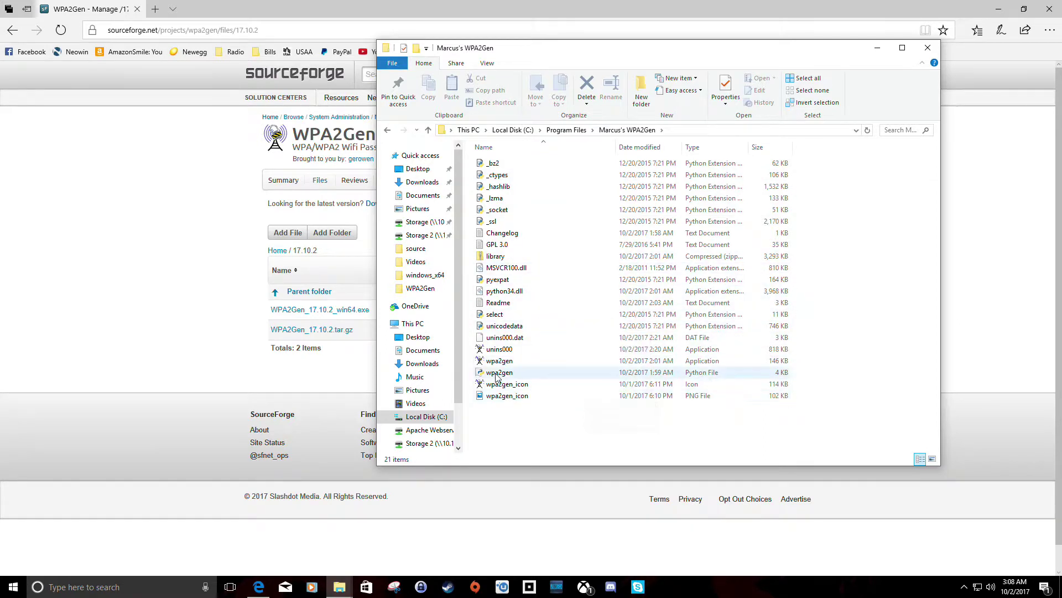
{"action": "left_click", "coordinate": [519, 374]}
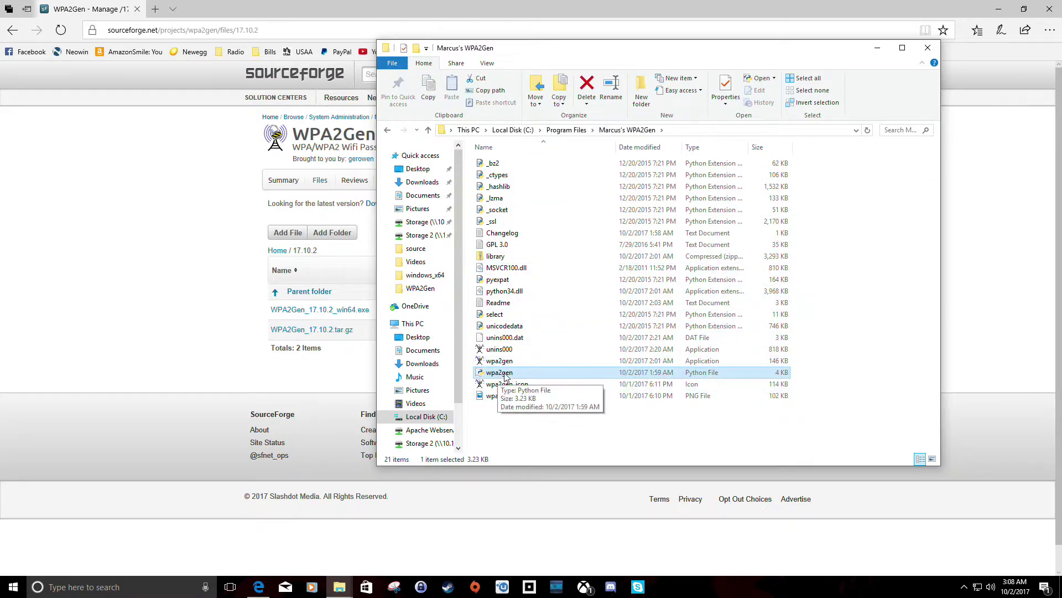
Open wpa2gen.py in Geany and scroll through its password-generation code
{"action": "right_click", "coordinate": [511, 373]}
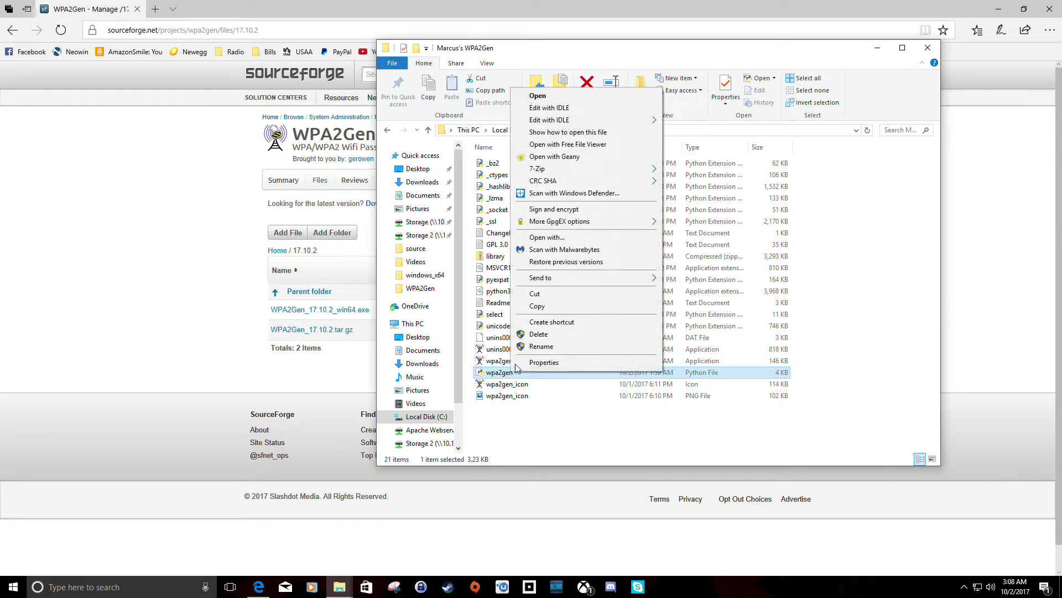
{"action": "left_click", "coordinate": [558, 162]}
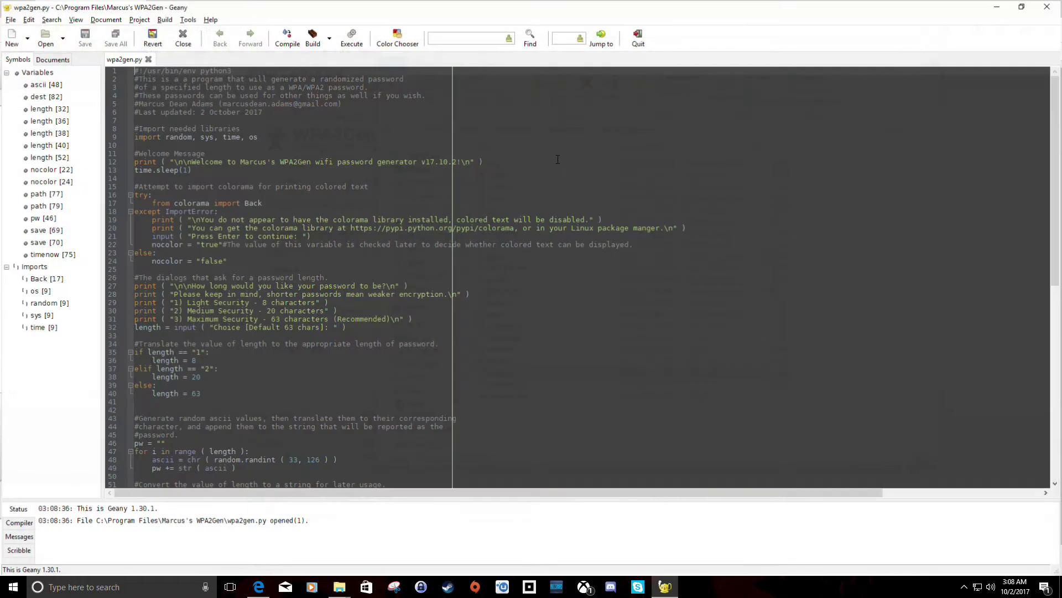
{"action": "scroll", "coordinate": [450, 261], "scroll_direction": "down", "scroll_amount": 2}
{"action": "scroll", "coordinate": [450, 261], "scroll_direction": "down", "scroll_amount": 14}
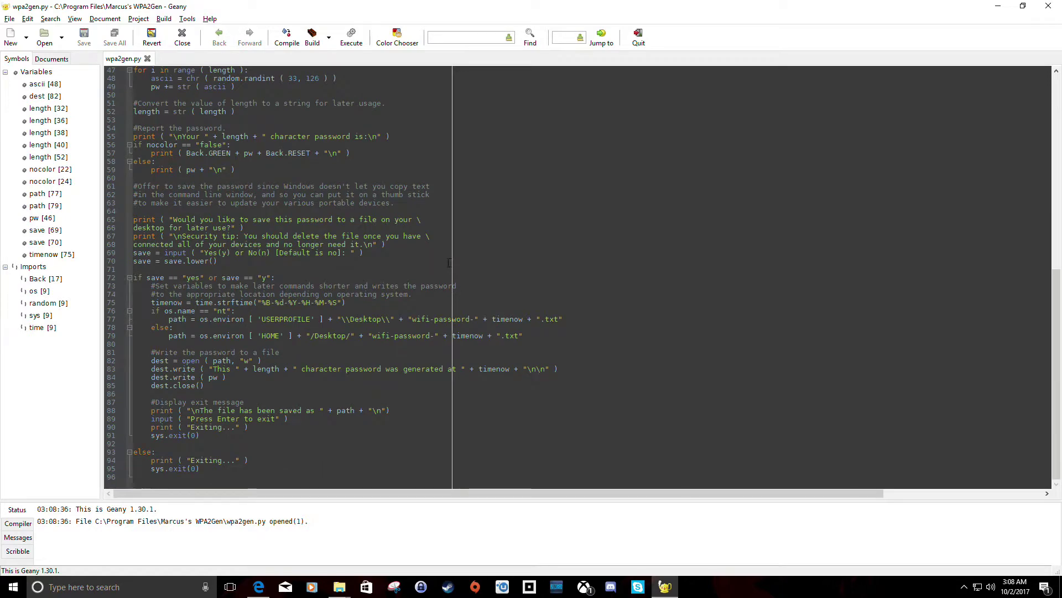
{"action": "scroll", "coordinate": [395, 324], "scroll_direction": "up", "scroll_amount": 15}
{"action": "scroll", "coordinate": [395, 324], "scroll_direction": "down", "scroll_amount": 15}
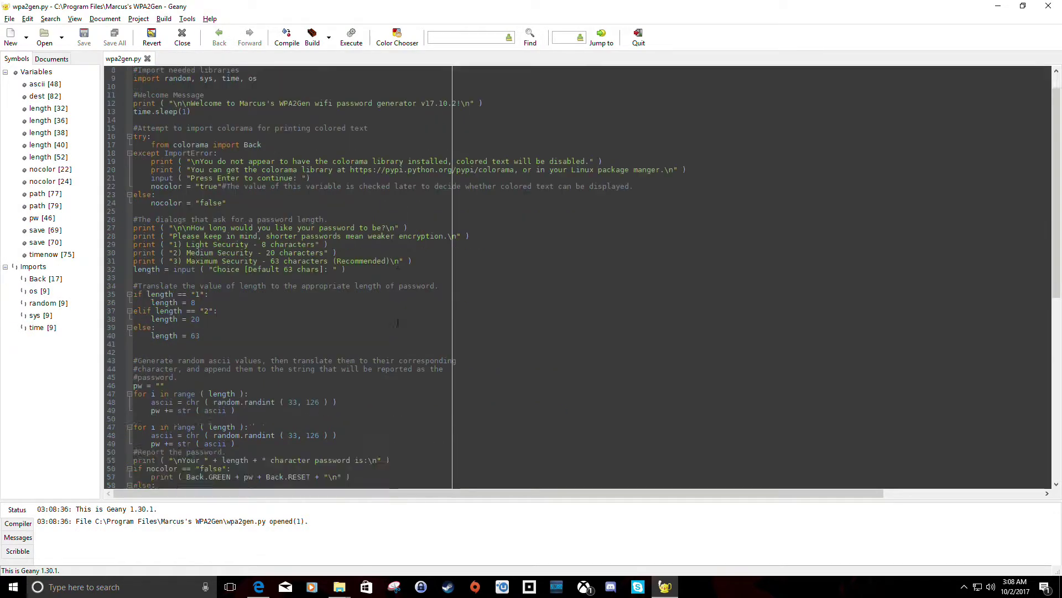